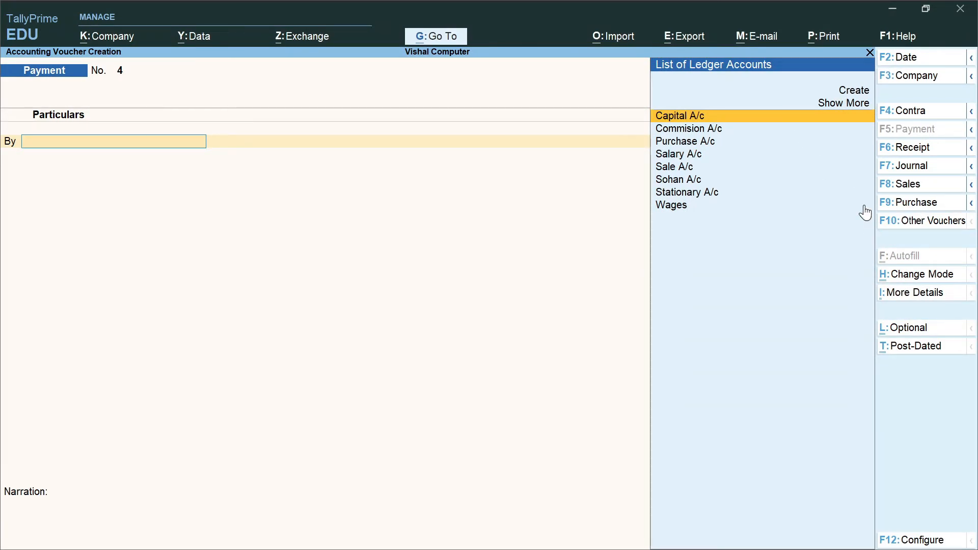
- Open a new Purchase voucher and set its voucher mode to Accounting Invoice
key(F9)
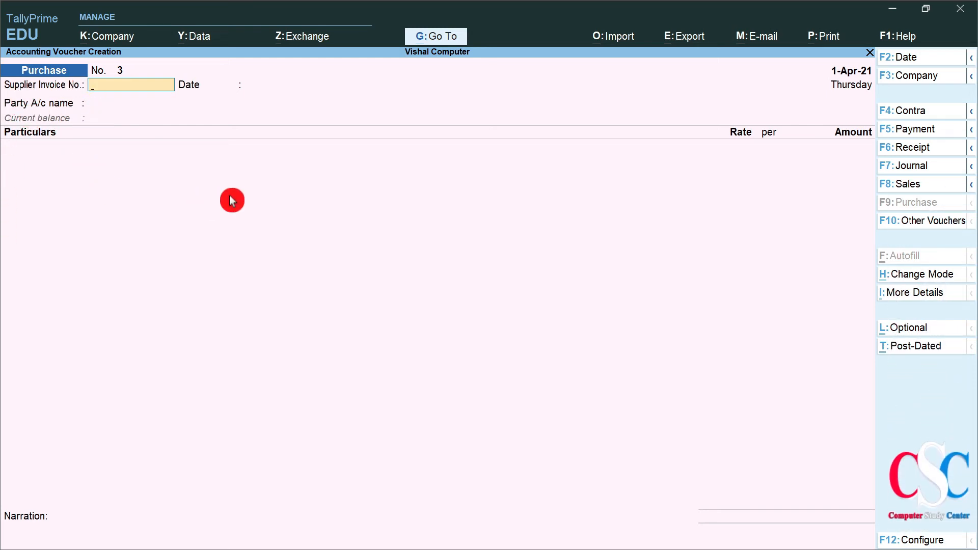
click(954, 282)
click(356, 174)
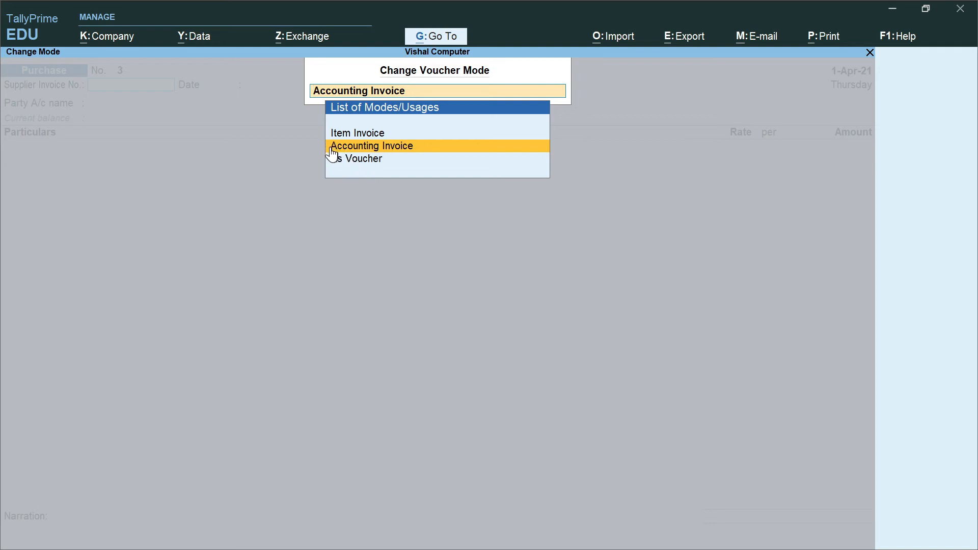
click(411, 136)
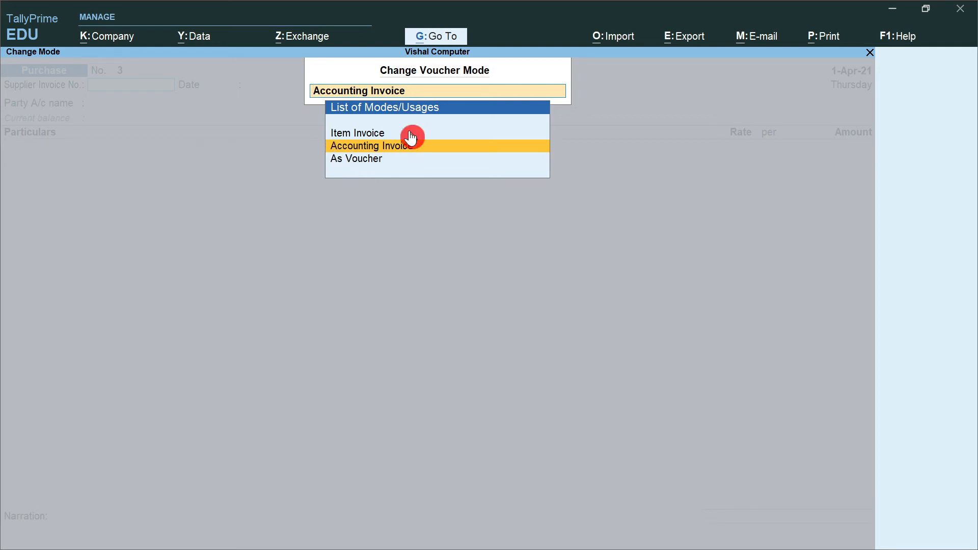
click(409, 132)
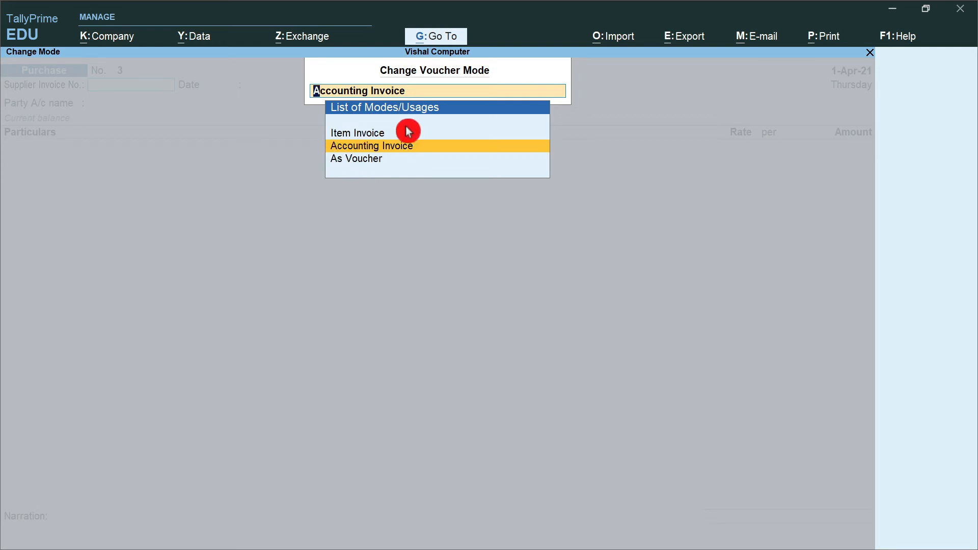
click(443, 148)
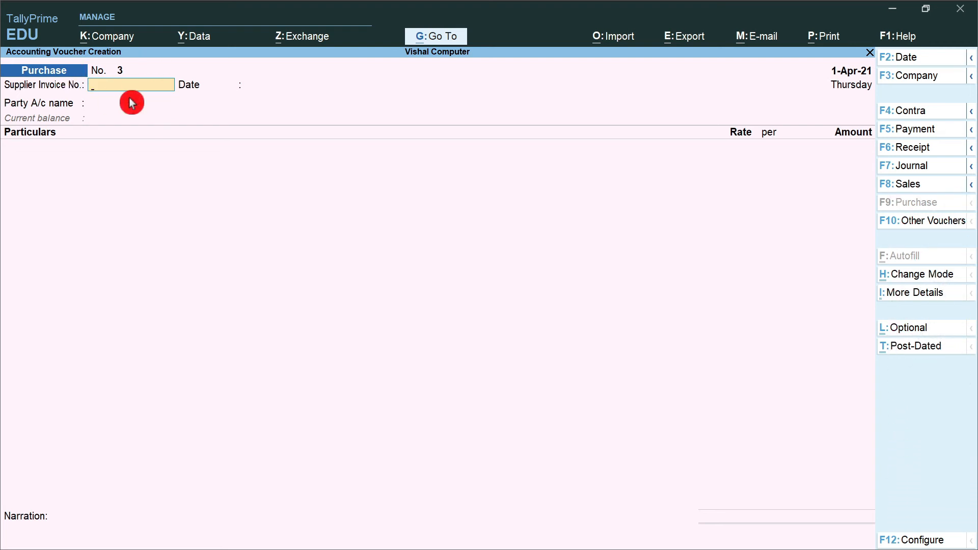
- Enter supplier invoice number 321, accept the date 1-Apr-21, and choose Cash as the party account
text(321)
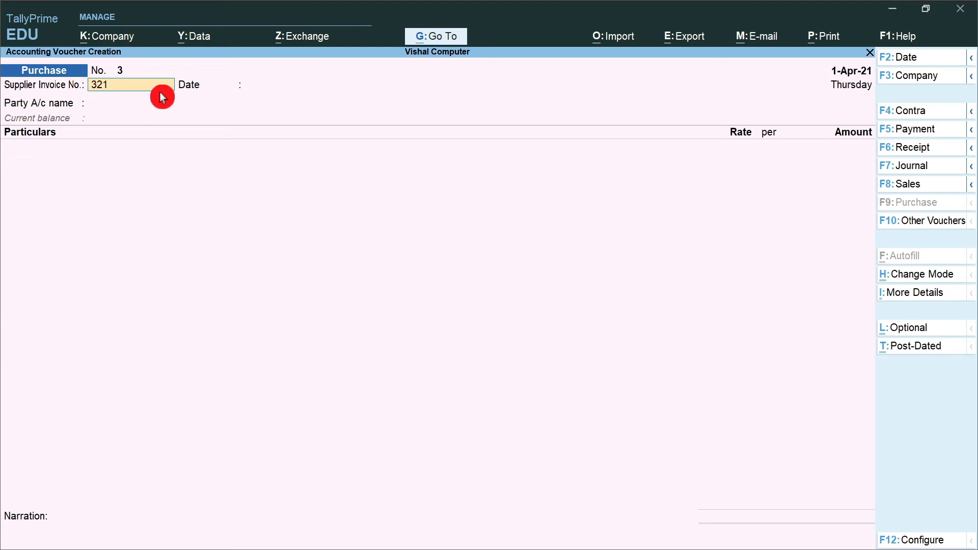
key(Return)
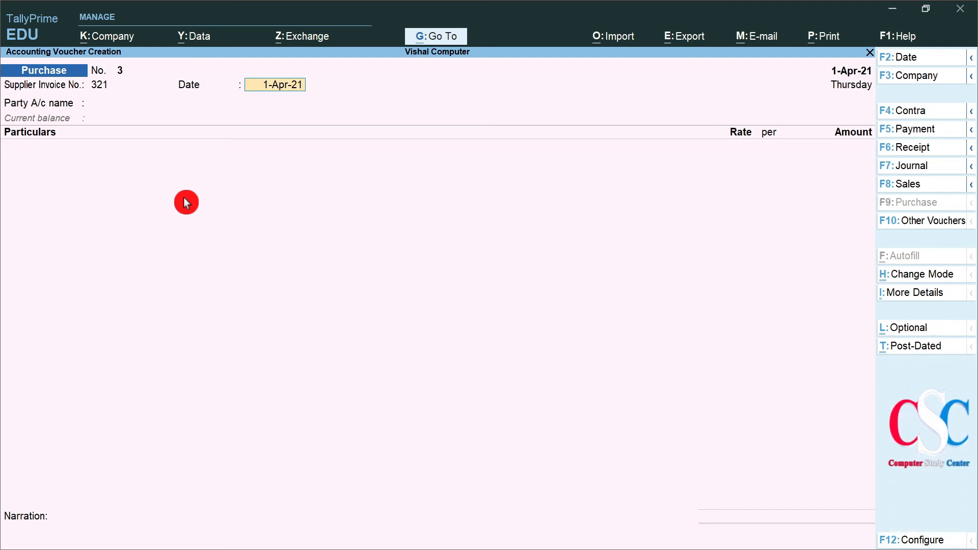
key(Return)
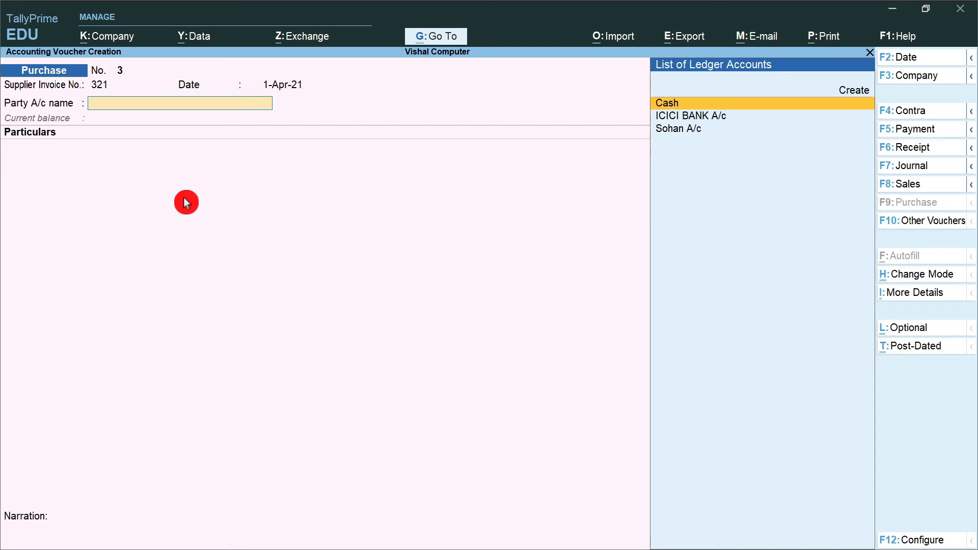
key(Return)
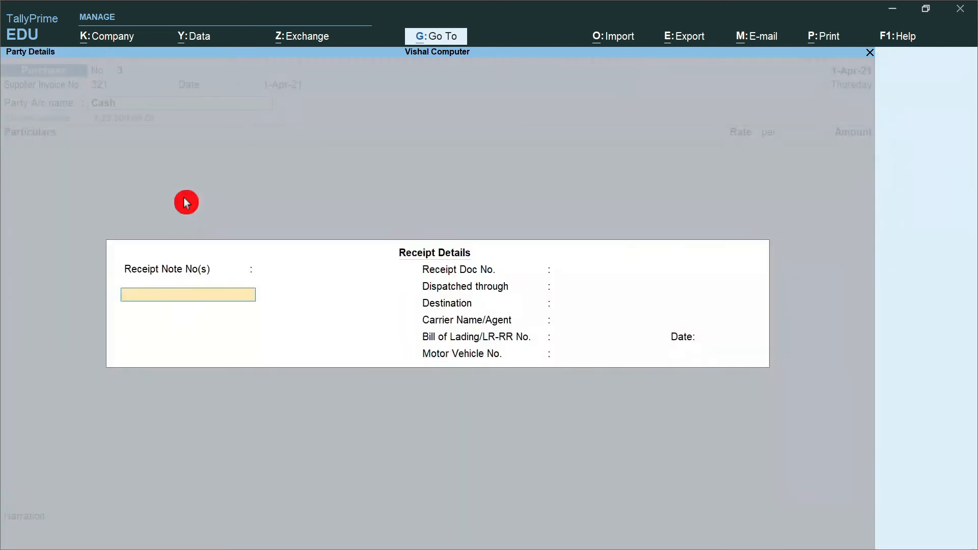
- Leave the receipt details blank and accept the default party details for the Cash supplier
key(Return)
key(Return)
key(Return)
key(Return)
key(Return)
key(Return)
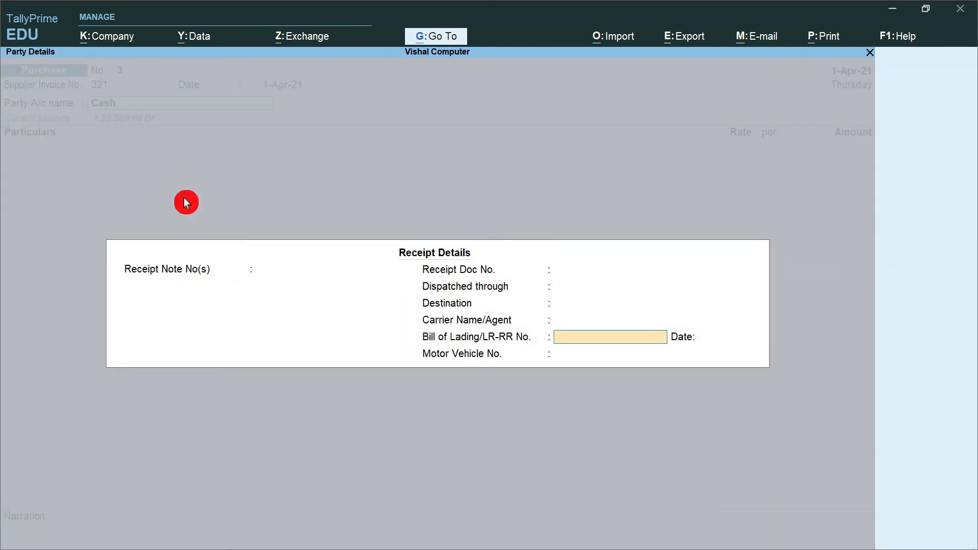
key(Return)
key(Return)
key(Return)
key(Return)
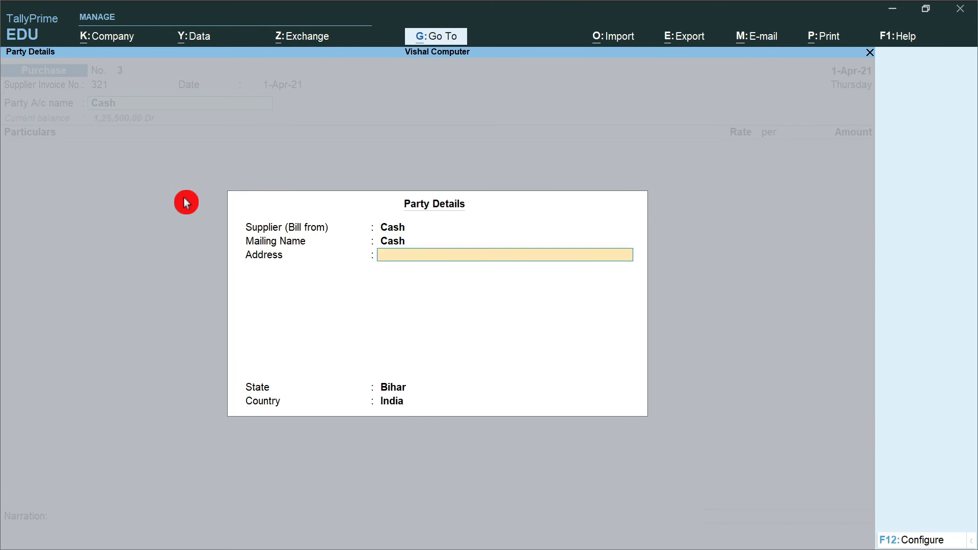
key(Return)
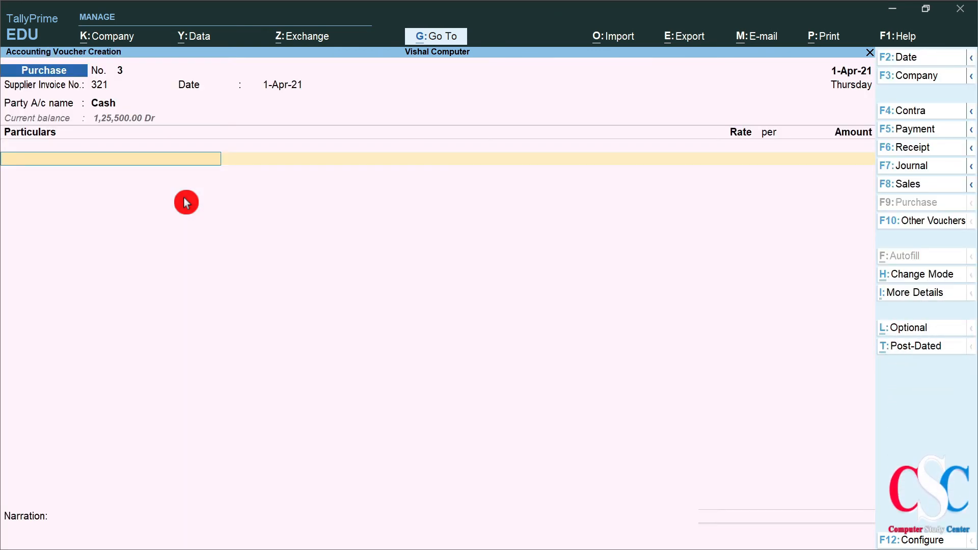
- Add Purchase A/c as the voucher's only particulars line with an amount of 5,000
text(Pu)
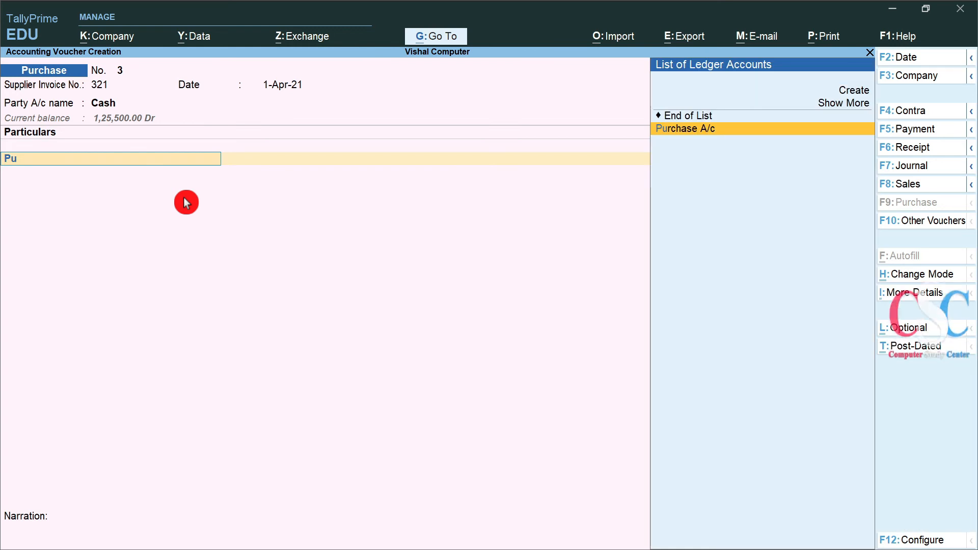
key(Return)
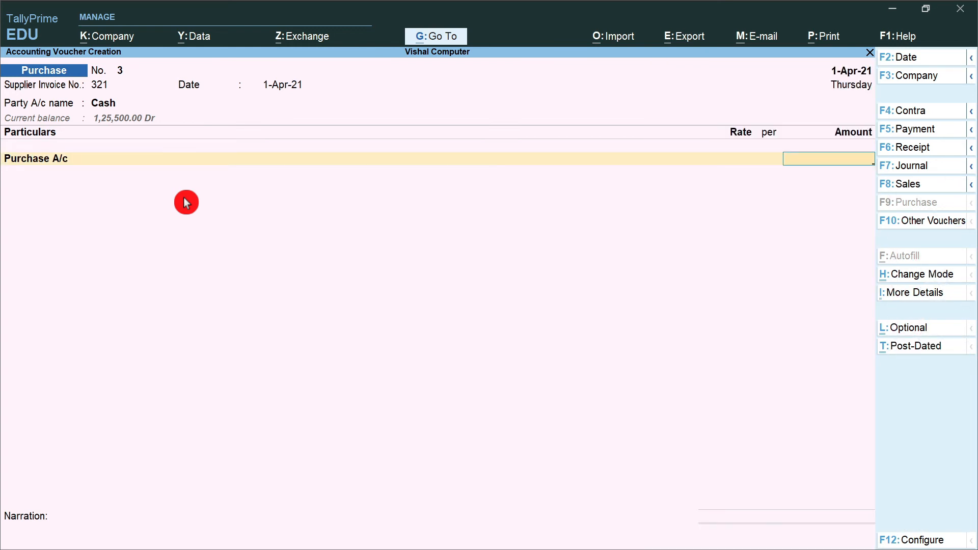
text(5000)
key(Return)
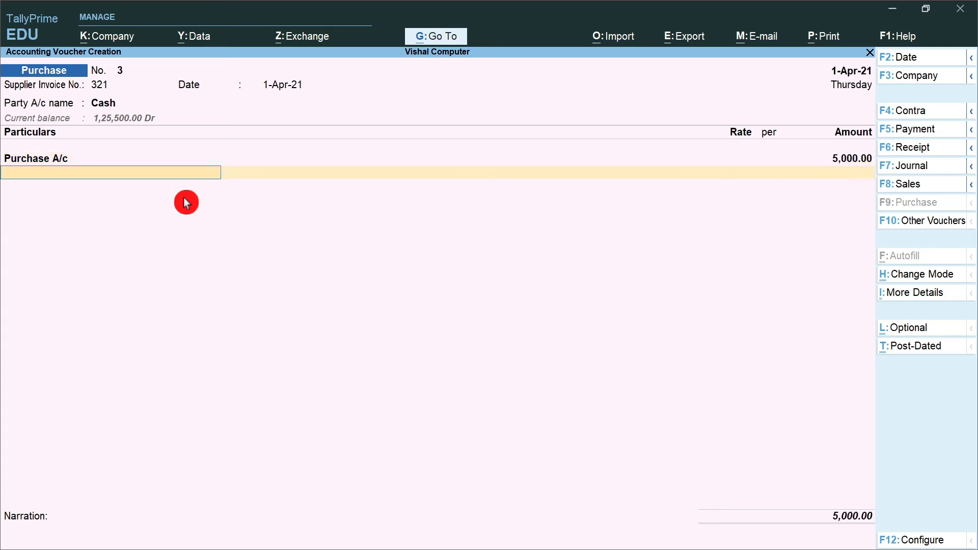
key(Return)
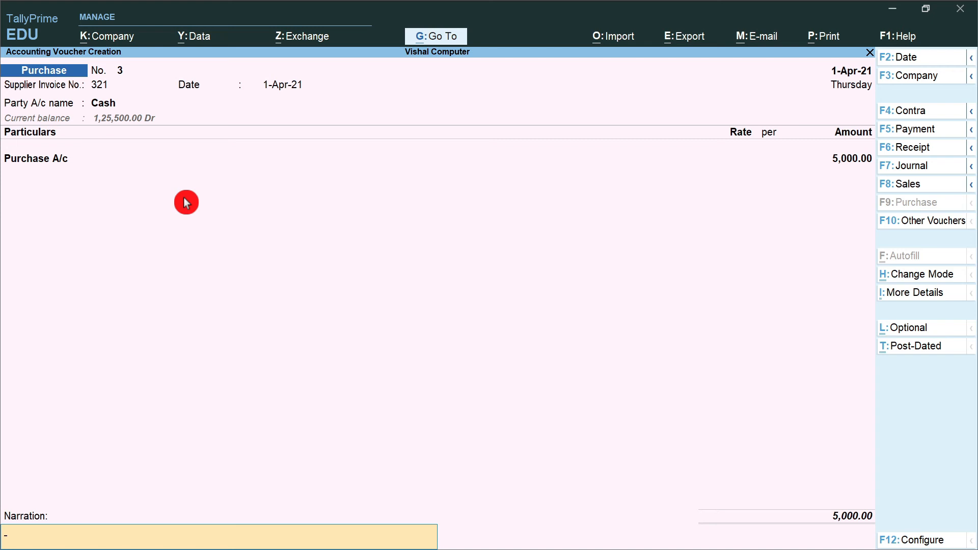
- Enter the narration "Good purchase by cash" and save the purchase voucher
text(Good purchase by cash)
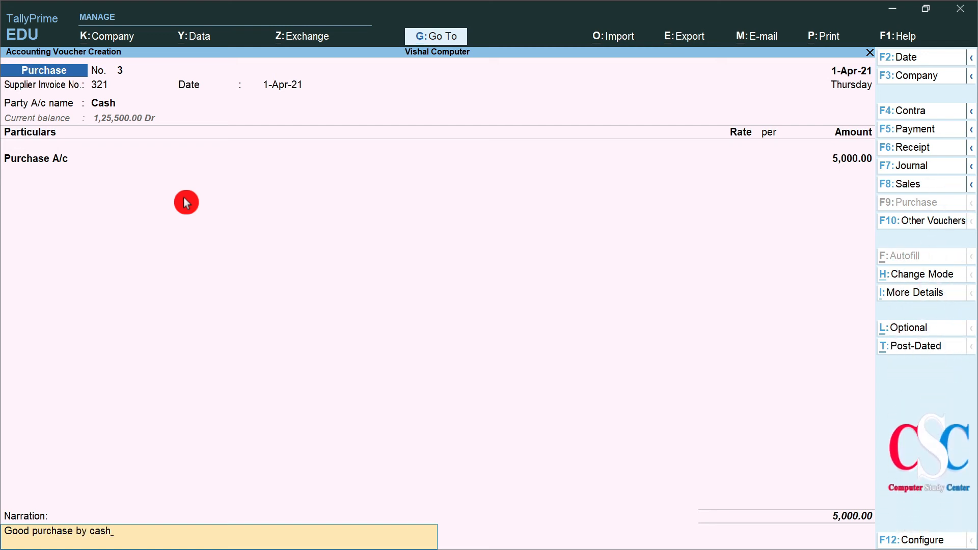
key(Return)
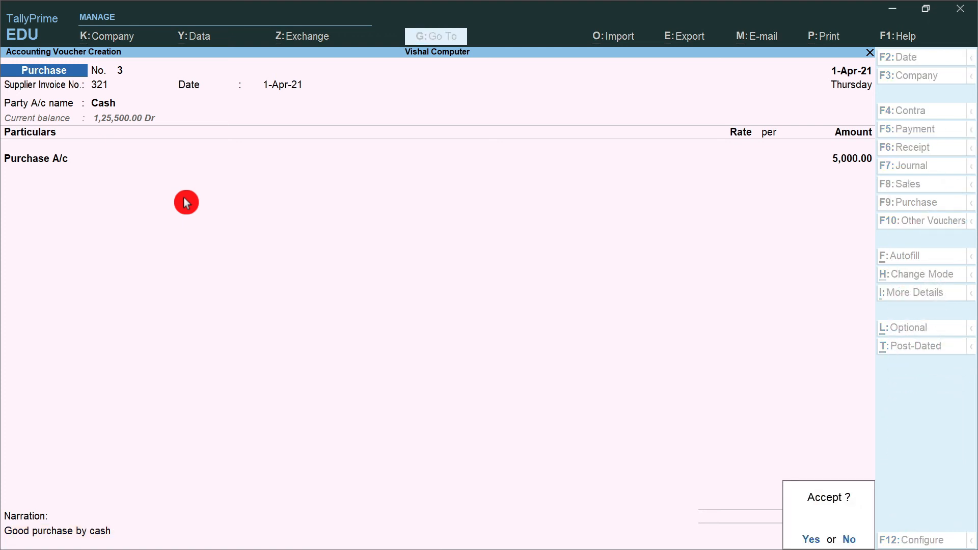
key(Return)
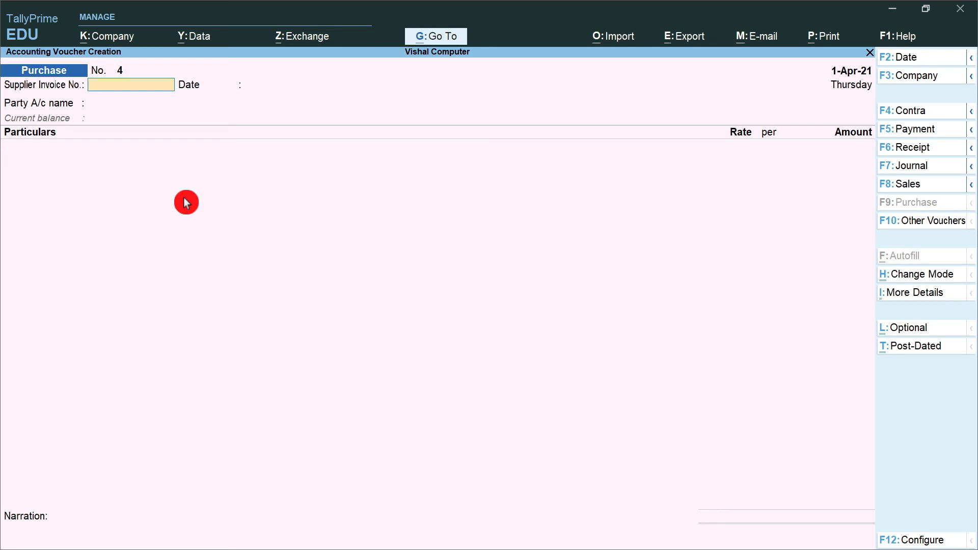
- Enter supplier invoice number 654 on the new voucher, accept the date 1-Apr-21, and choose Cash as the party account
text(654)
key(Return)
key(Return)
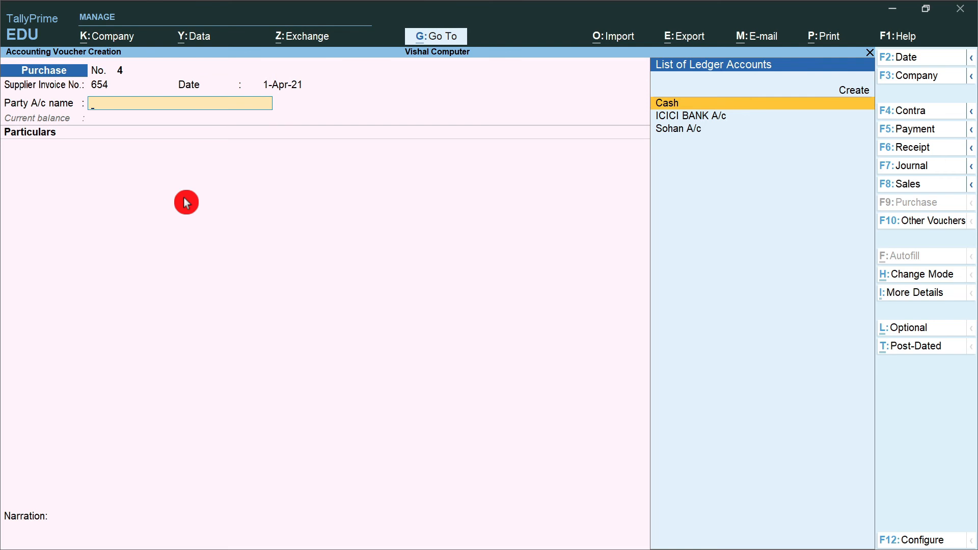
key(Return)
- Skip the receipt details of this second voucher and keep the default Cash party details
key(Return)
key(Return)
key(Return)
key(Return)
key(Return)
key(Return)
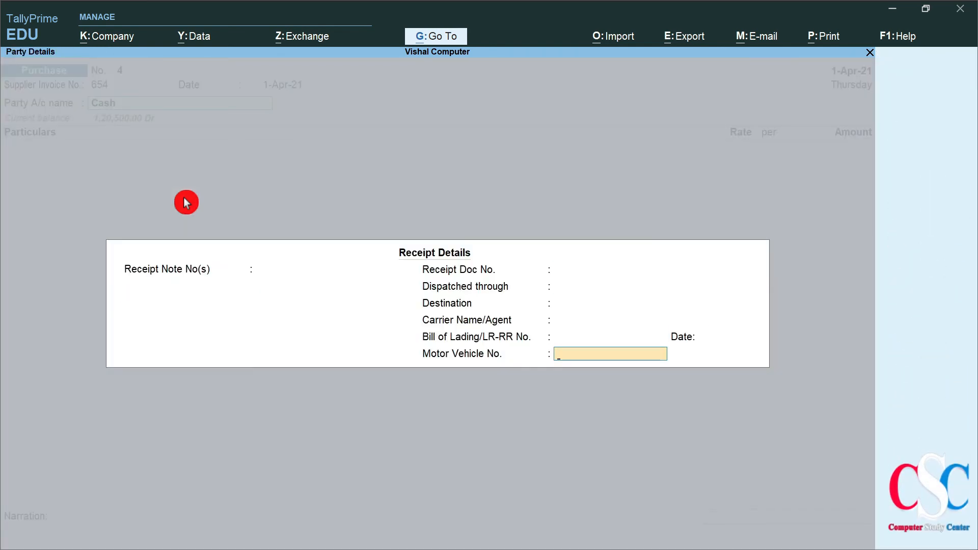
key(Return)
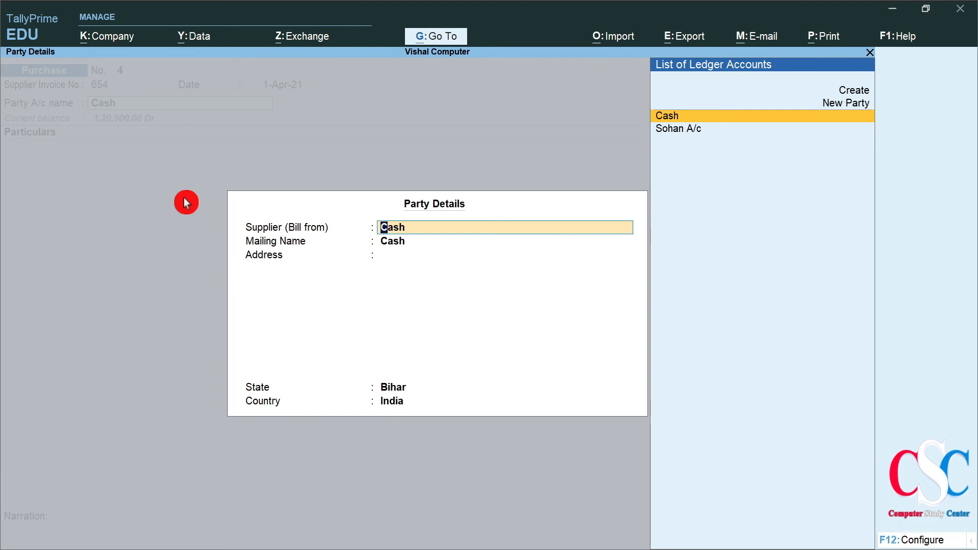
key(Return)
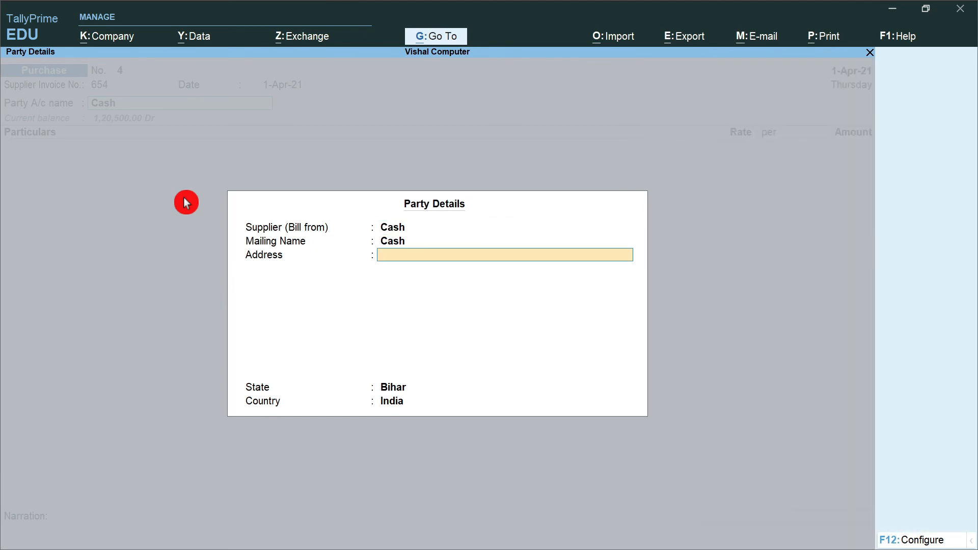
key(Return)
key(Return)
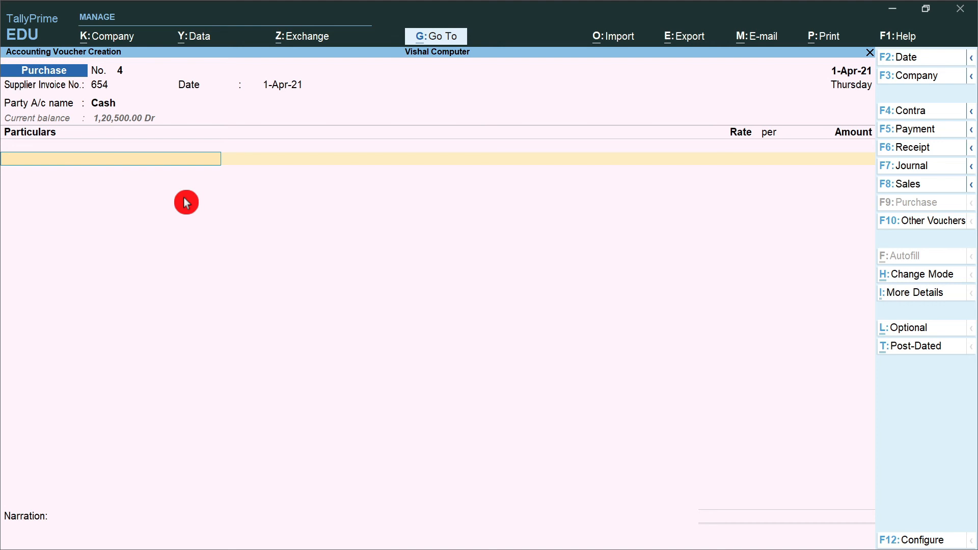
- Look for a furniture account in the expanded list of ledger accounts for the particulars line
text(F)
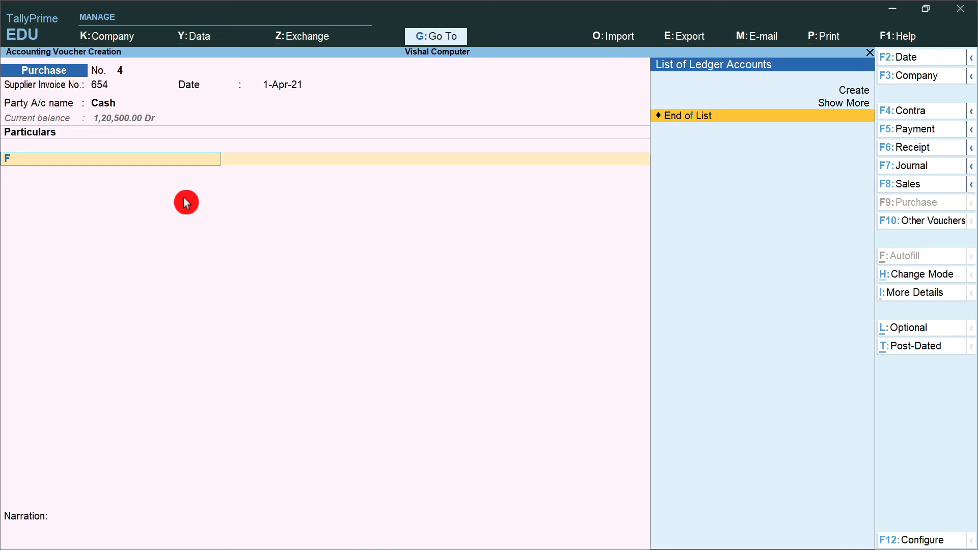
click(861, 92)
click(851, 107)
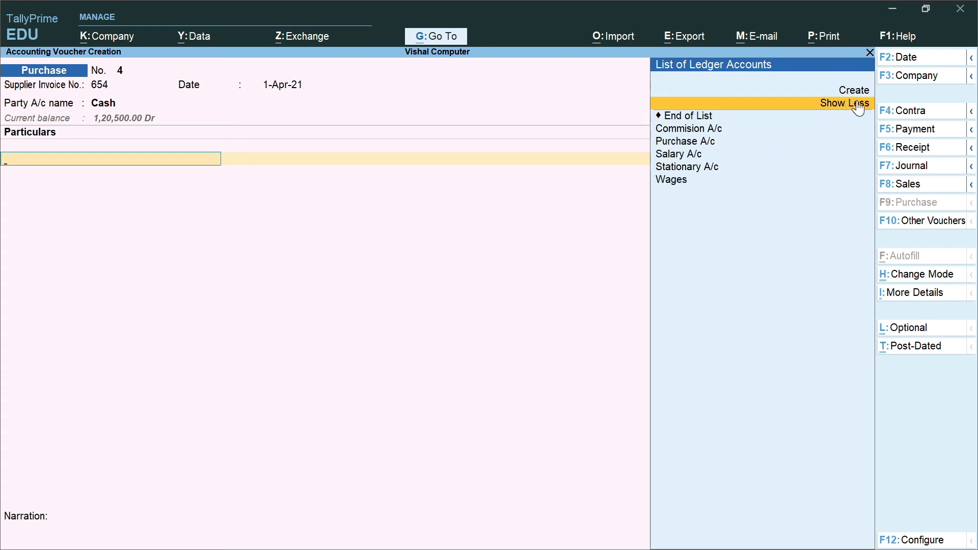
click(654, 154)
key(ctrl)
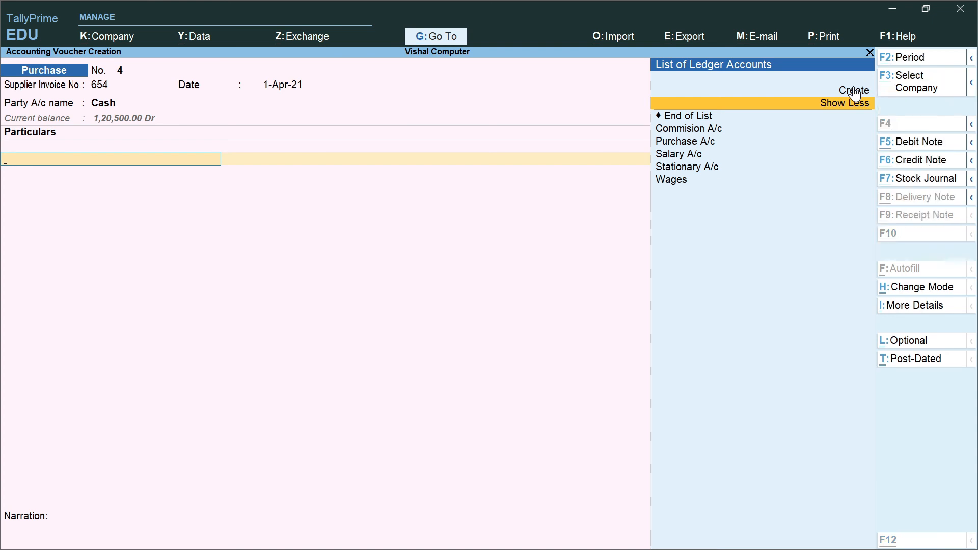
- Start a new ledger from the particulars line and name it Furniture A/c, without an alias
key(alt+c)
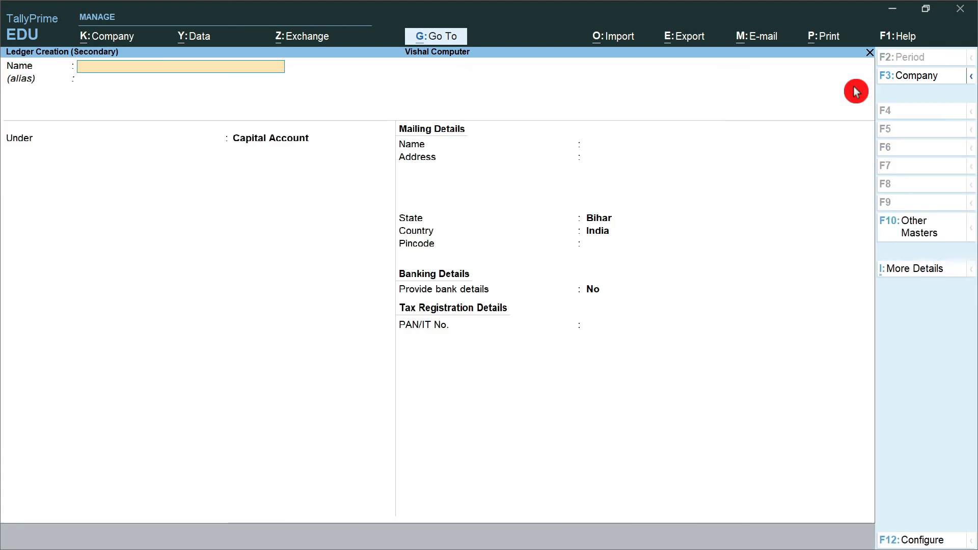
text(Faru)
key(BackSpace)
key(BackSpace)
key(BackSpace)
key(BackSpace)
text(Furniture)
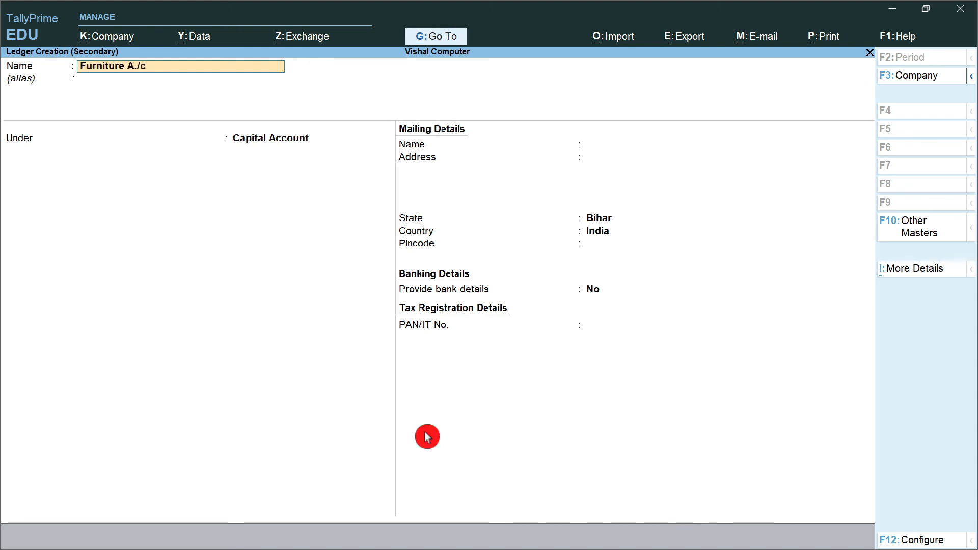
text( A/c)
key(Return)
key(Return)
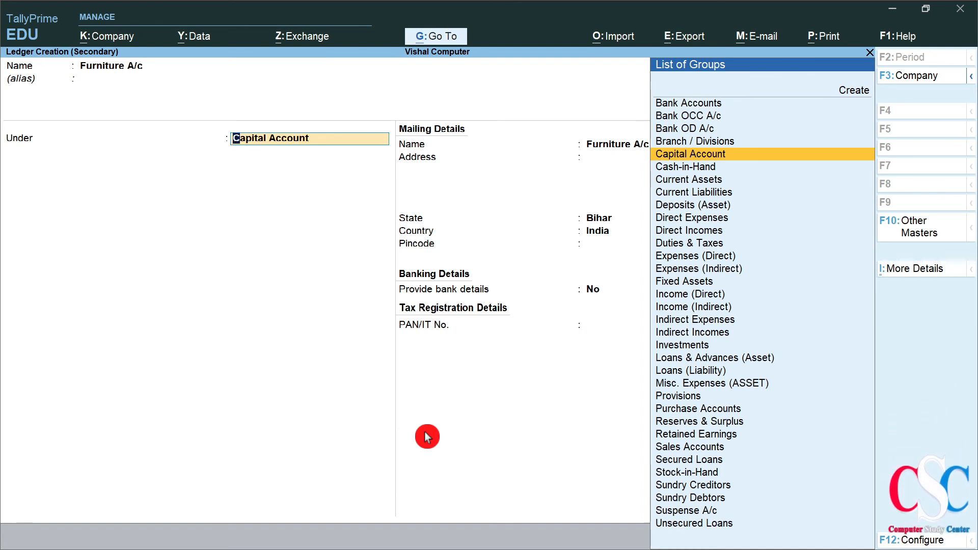
- Place the Furniture A/c ledger under the Fixed Assets group
key(Down)
key(Down)
key(Down)
key(Down)
key(Down)
key(Down)
key(Down)
key(Down)
key(Down)
key(Down)
key(Down)
key(Down)
key(Down)
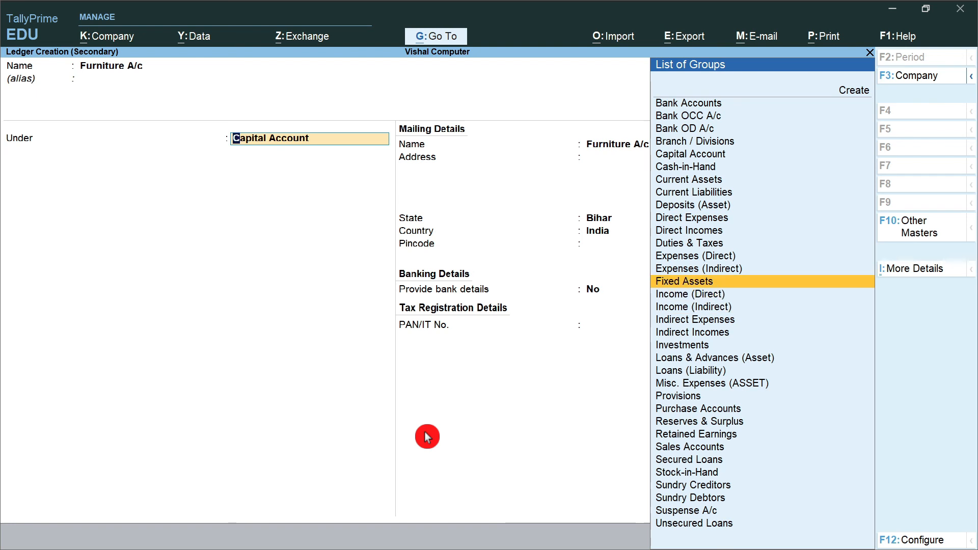
key(Return)
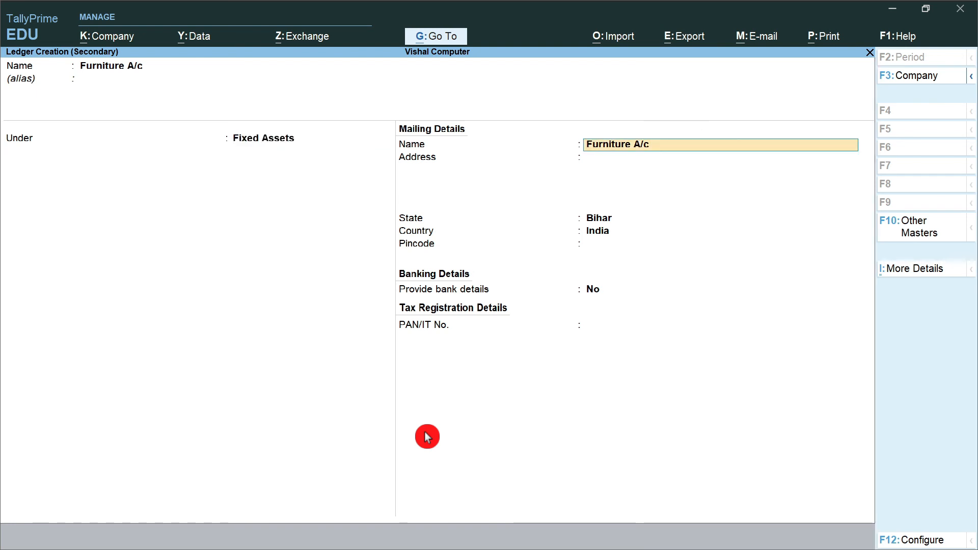
- Keep the default mailing, banking and tax details of the Furniture A/c ledger and save it
key(Return)
key(Return)
key(Return)
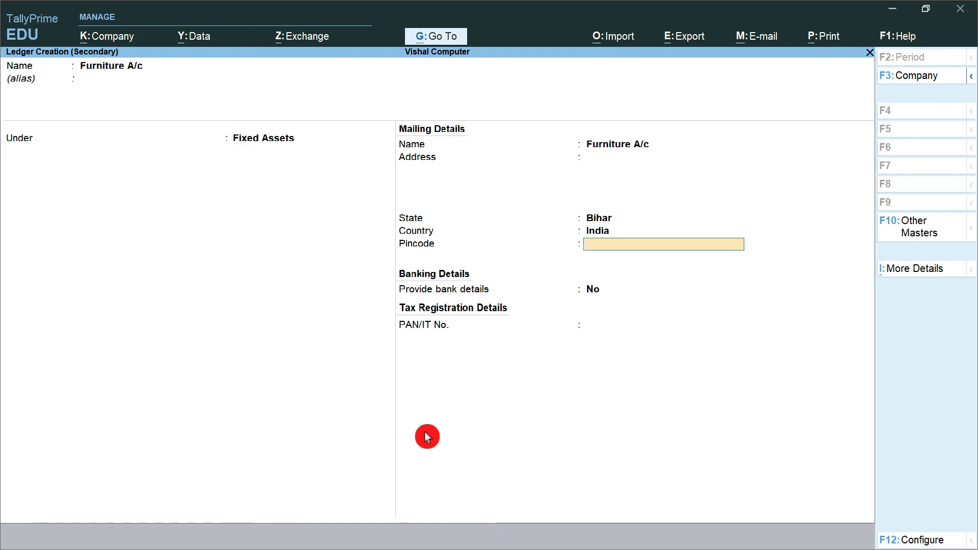
key(Return)
key(Return)
key(Return)
key(Return)
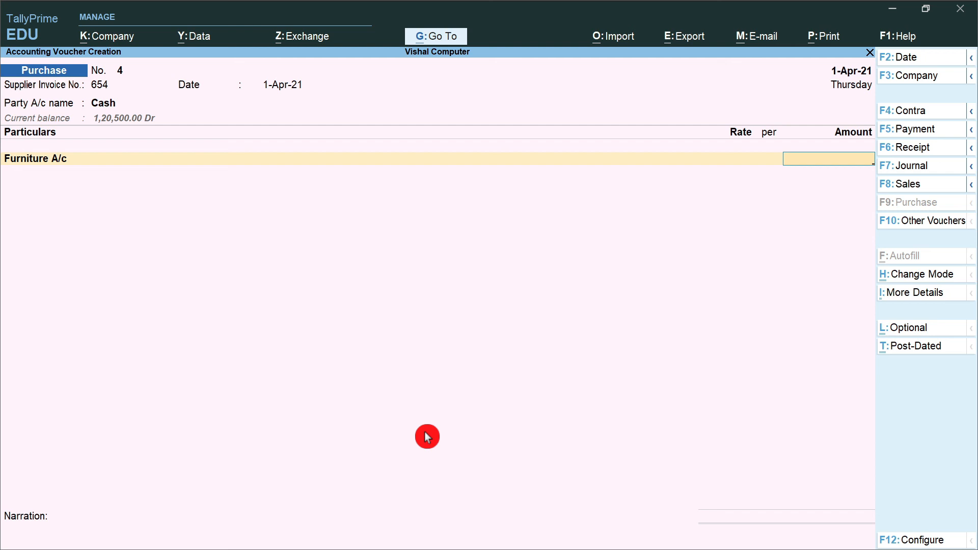
- Set the amount of the Furniture A/c line in the purchase voucher to 5,800
text(5800)
key(Return)
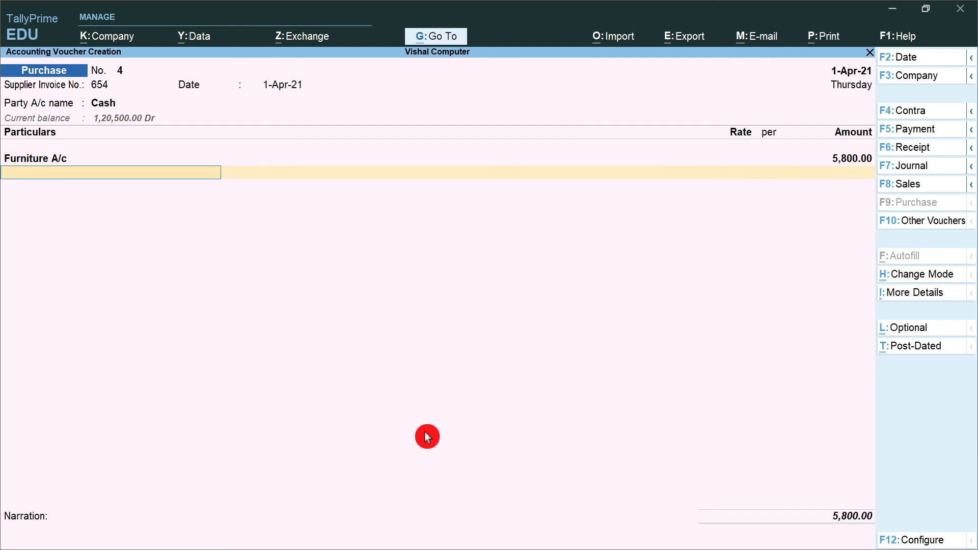
- End the particulars list, enter the narration "Furnuiture purchase by cash" and save the furniture purchase voucher
key(Return)
key(Return)
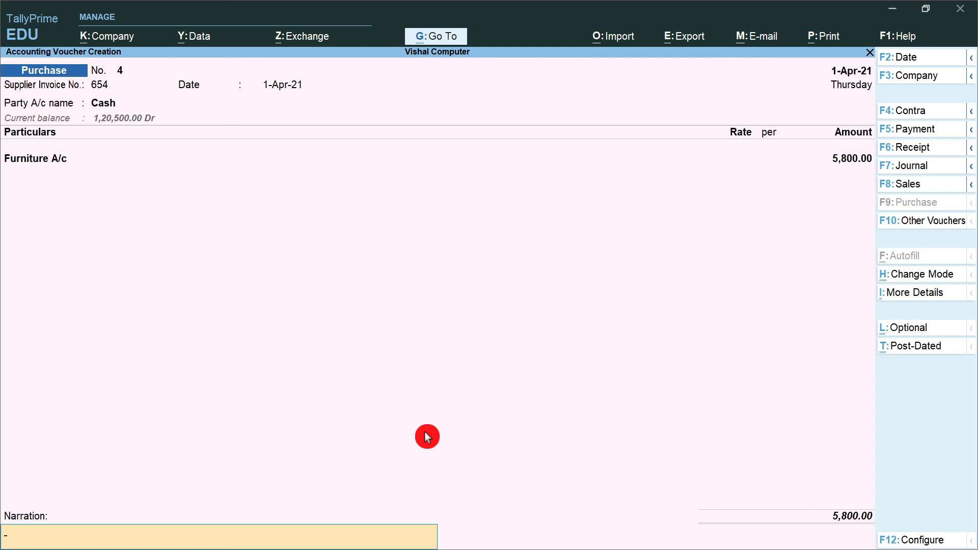
text(Furnuiture purchase by cash)
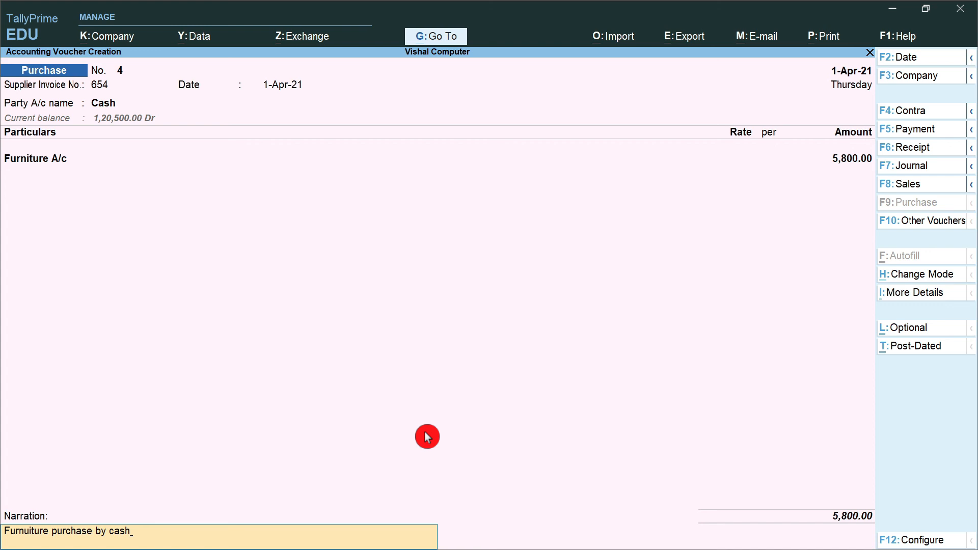
key(Return)
key(Return)
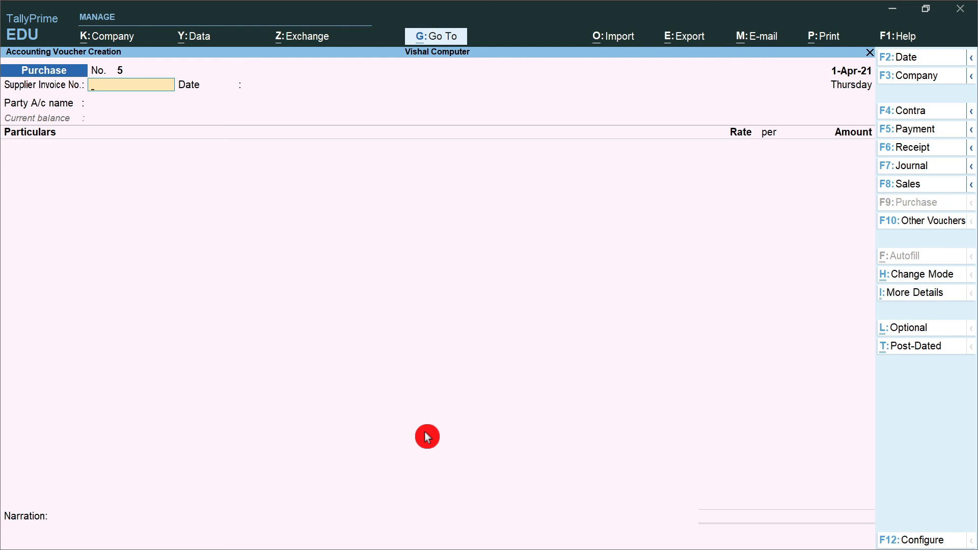
- Quit voucher creation and open the Day Book from the Gateway of Tally
key(Escape)
key(y)
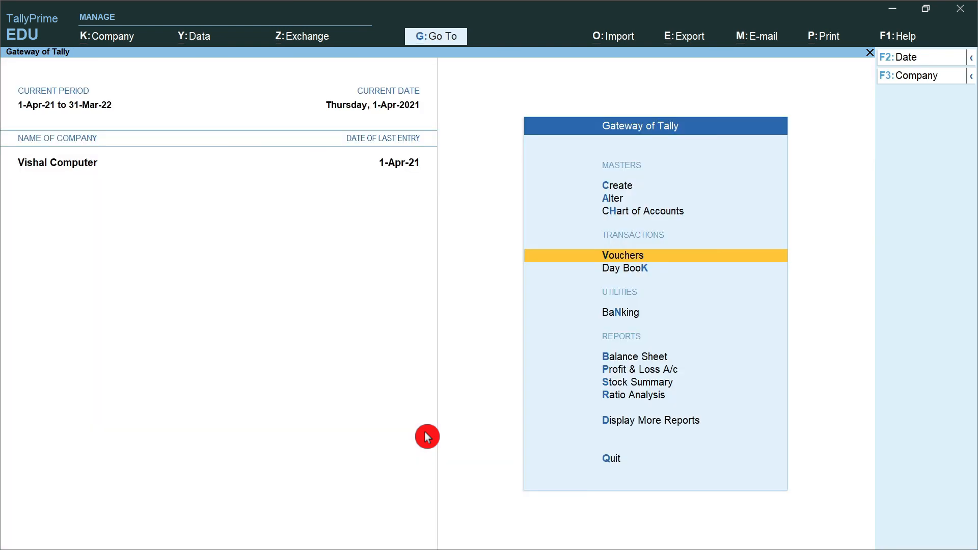
key(Down)
key(Down)
key(Down)
key(Down)
key(Down)
key(Down)
key(Down)
key(Up)
key(Up)
key(Up)
key(Up)
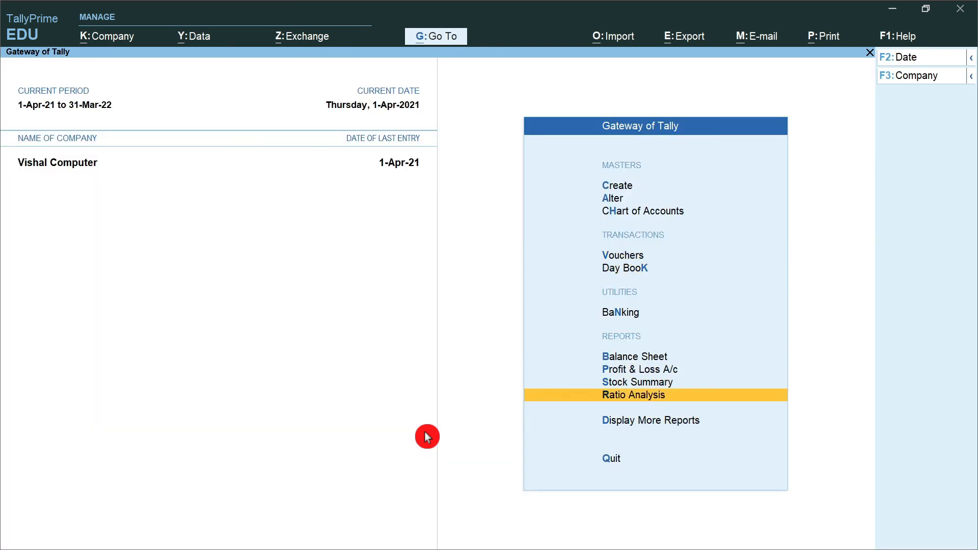
key(Up)
key(Up)
key(Up)
key(Down)
key(Return)
- Examine the Day Book entries for 1-Apr-21 down to the latest purchase vouchers
key(Down)
key(Down)
key(Down)
key(Down)
key(Down)
key(Up)
key(Up)
key(Down)
key(Down)
key(Down)
key(Down)
key(Down)
key(Down)
key(Down)
key(Down)
key(Down)
key(Down)
key(Down)
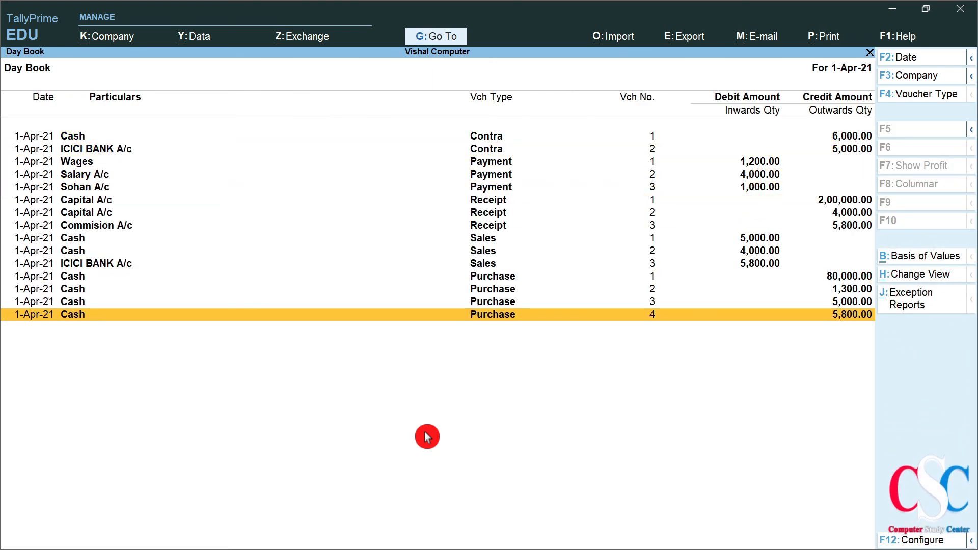
key(Up)
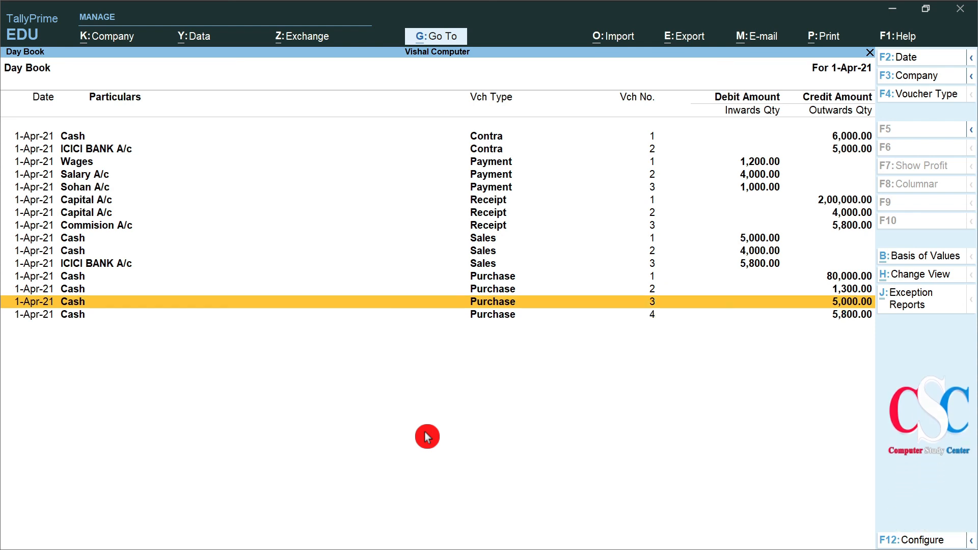
key(Down)
key(Up)
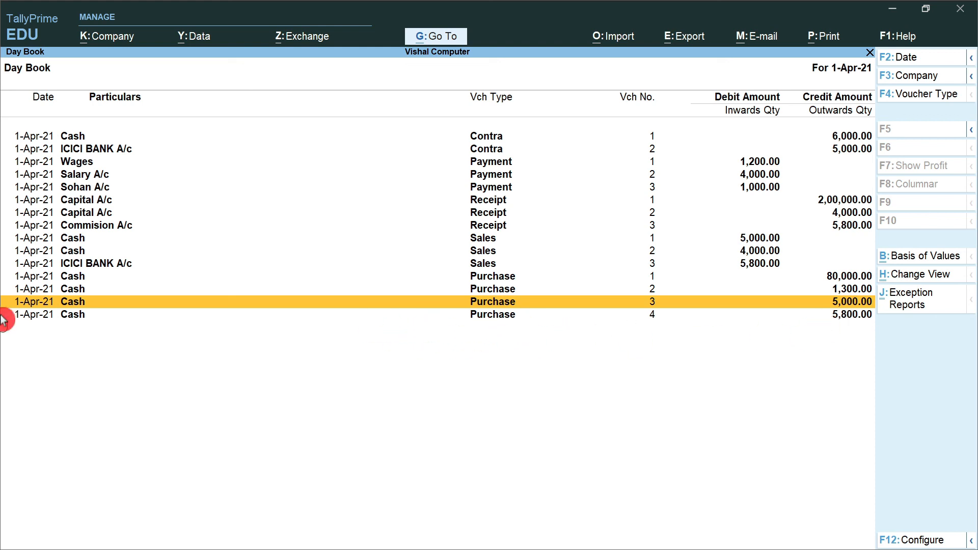
- Open purchase voucher no. 4 from the Day Book to review it, and return to the list without saving changes
click(508, 315)
click(508, 315)
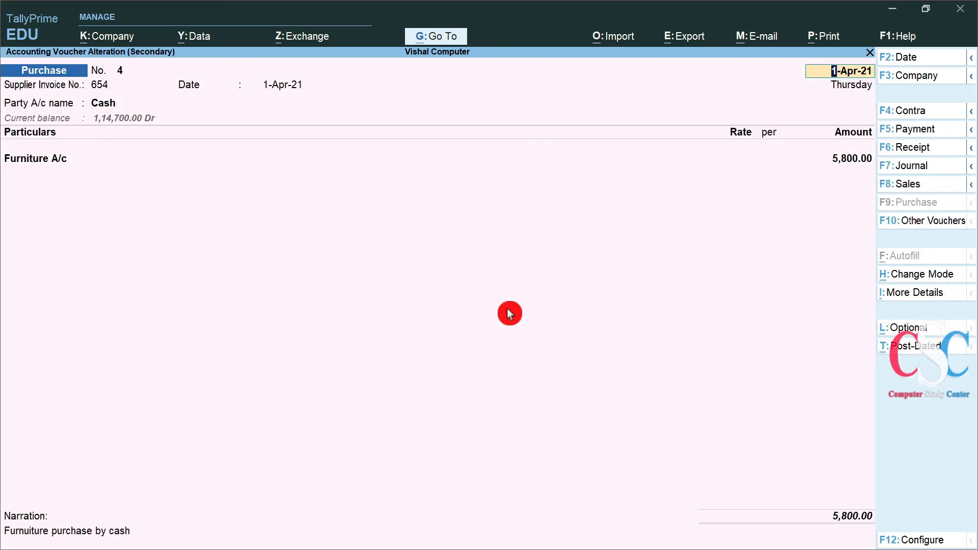
key(BackSpace)
key(Escape)
key(n)
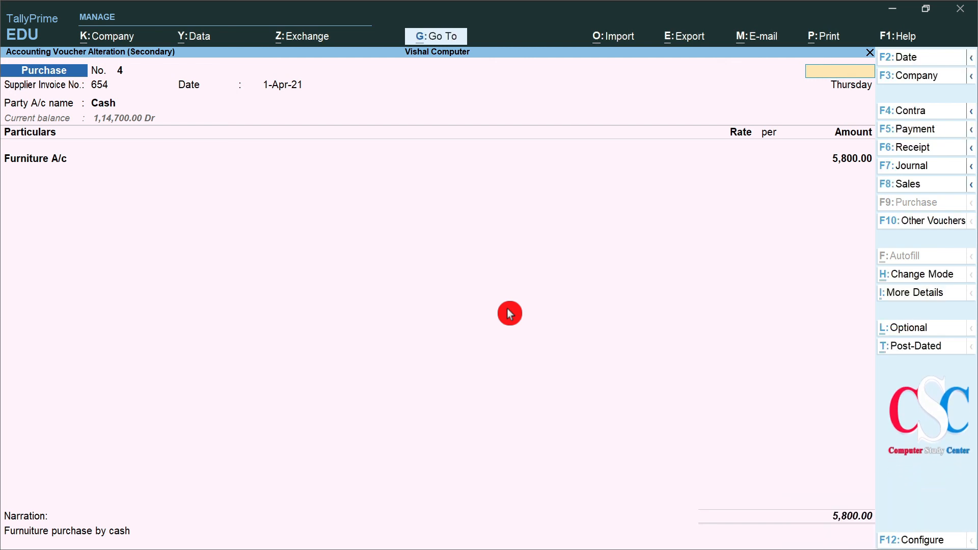
key(Escape)
key(y)
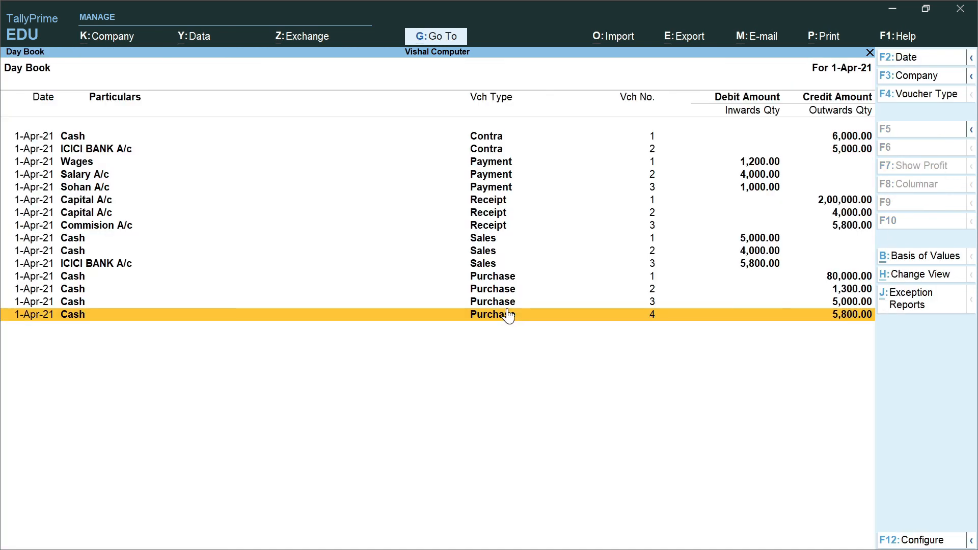